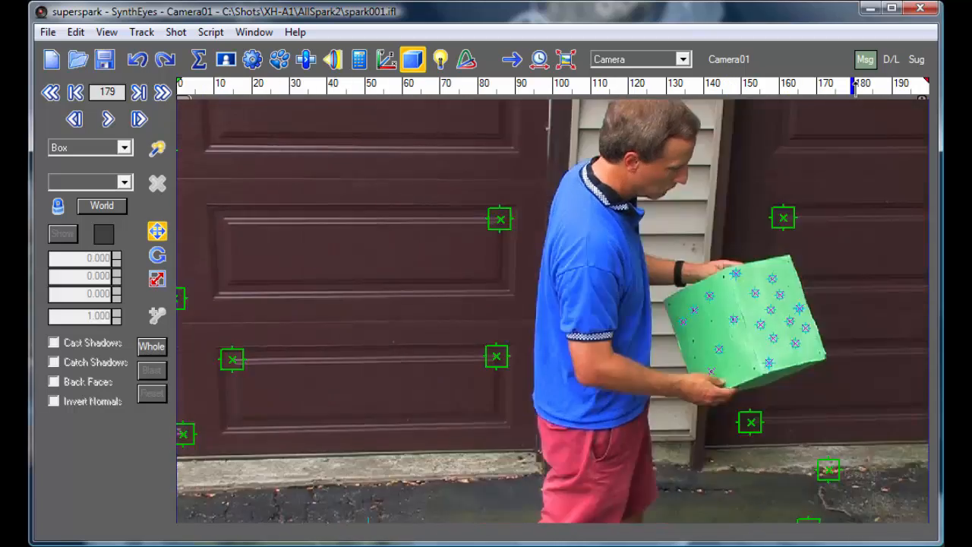
- Bring up the image preparation setup at frame 67 and apply the Supervised tracking preset
mouse_move(856, 89)
mouse_down()
mouse_move(911, 94)
mouse_move(676, 104)
mouse_move(592, 89)
mouse_move(371, 87)
mouse_move(917, 90)
mouse_up()
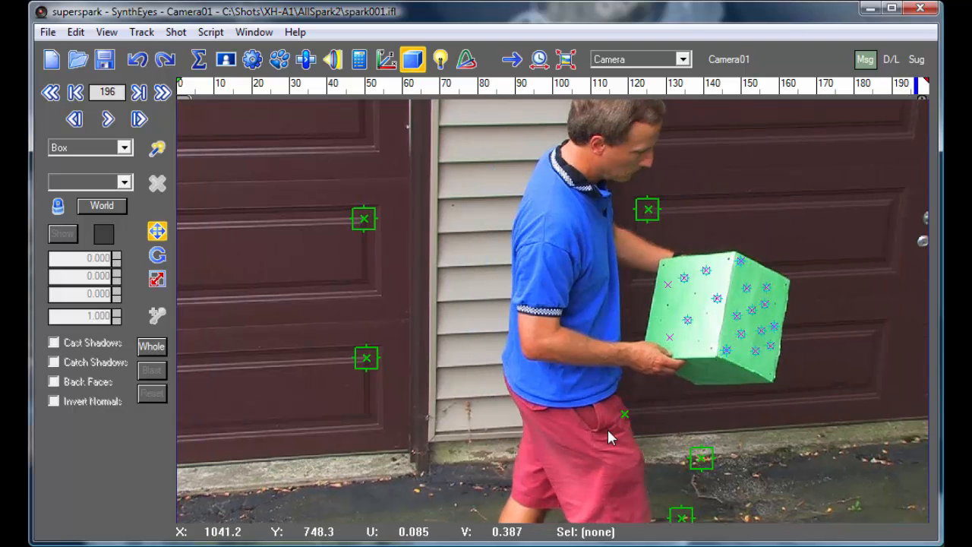
mouse_move(445, 86)
mouse_down()
mouse_move(402, 85)
mouse_move(430, 86)
mouse_up()
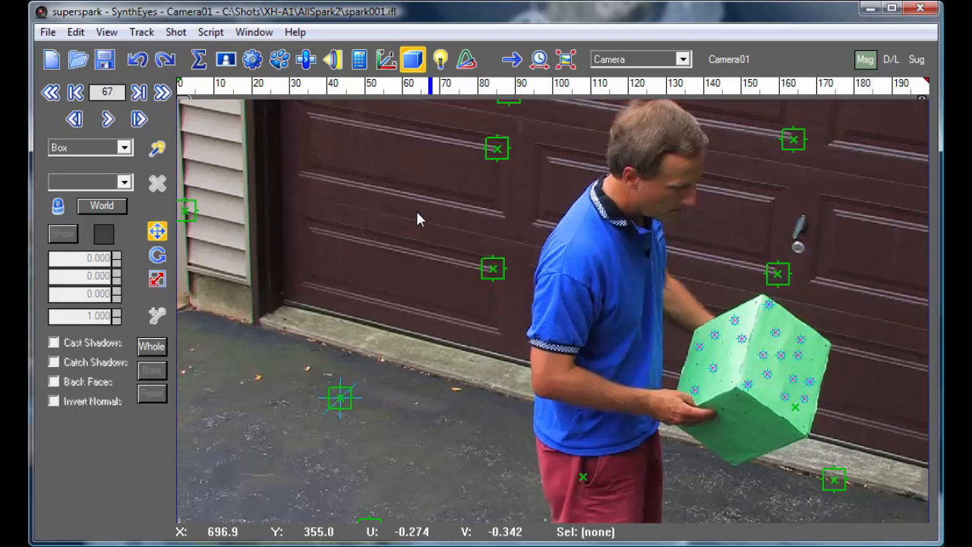
key(p)
drag(465, 64, 421, 81)
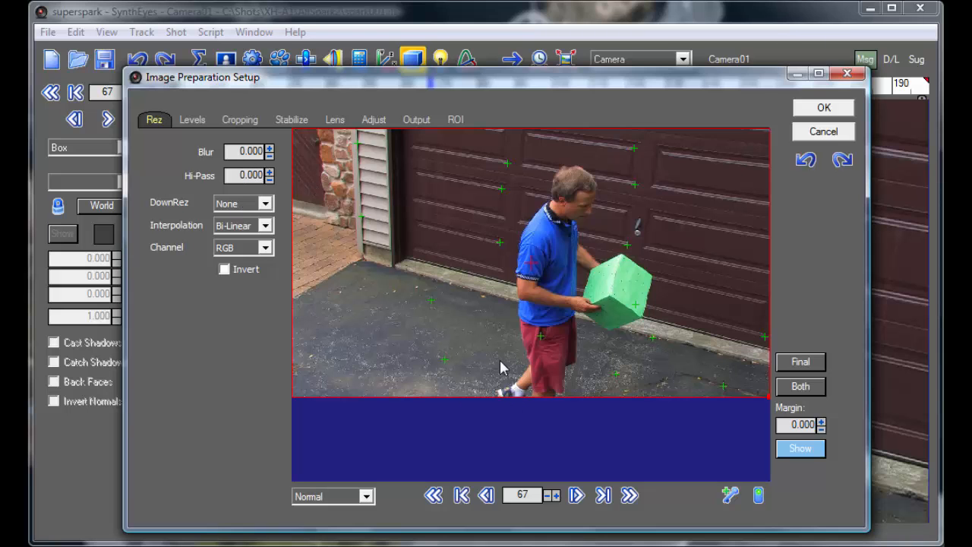
click(367, 496)
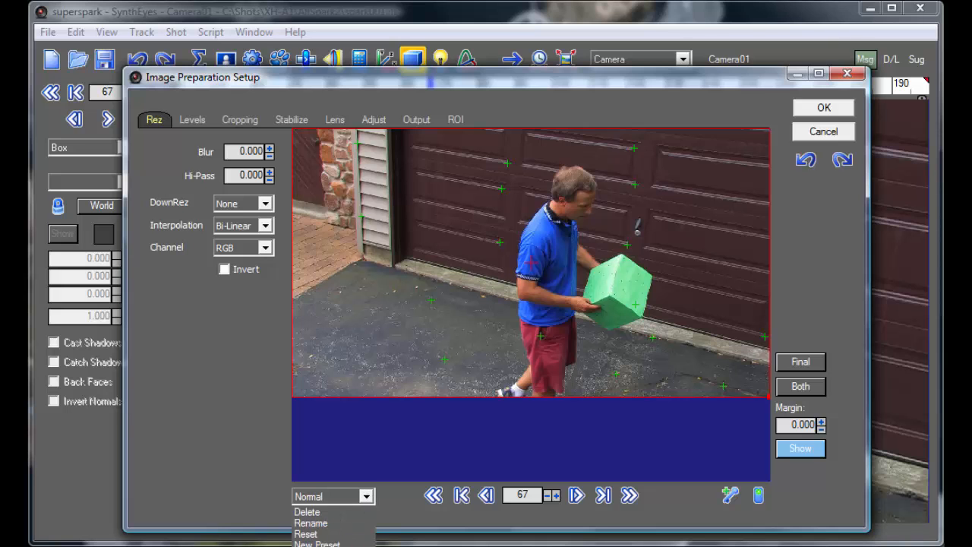
click(334, 546)
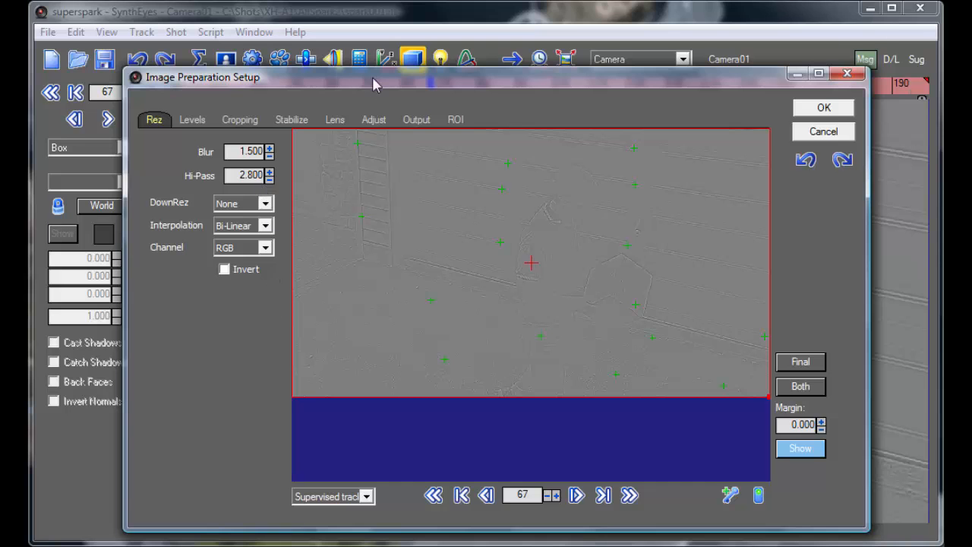
- Restore the Normal image preparation preset and close the setup dialog
drag(373, 85, 375, 25)
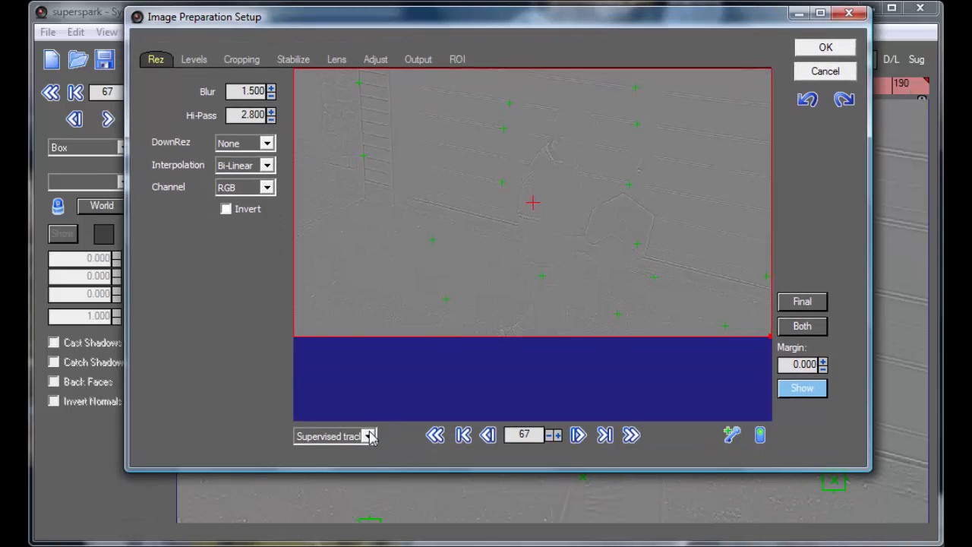
click(369, 436)
click(336, 520)
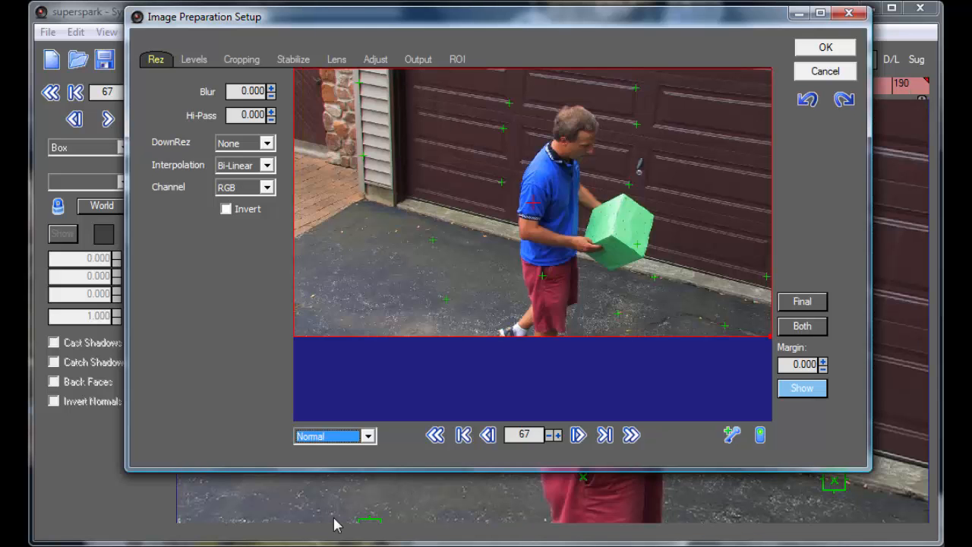
click(367, 436)
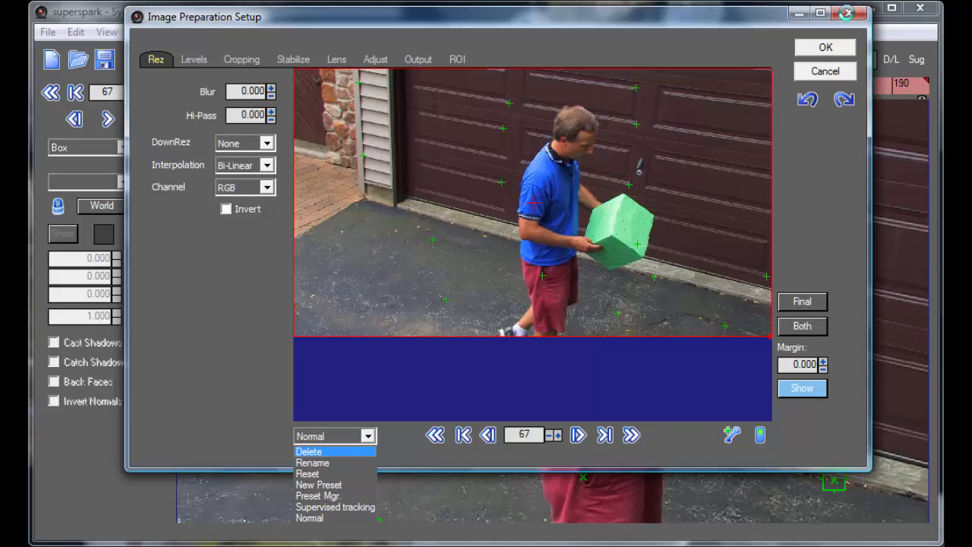
click(849, 15)
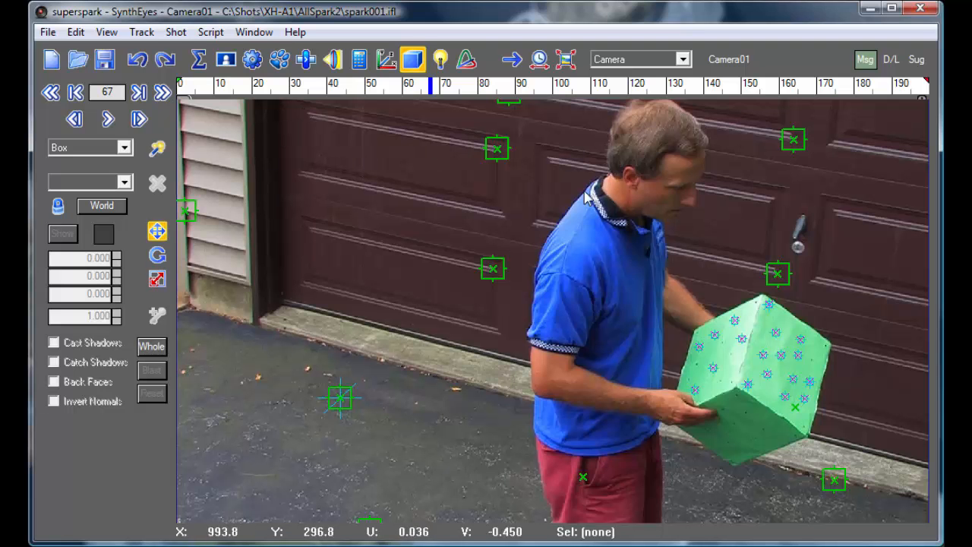
- Go back through the shot to frame 0 and examine the trackers on the green box up close
drag(471, 90, 423, 76)
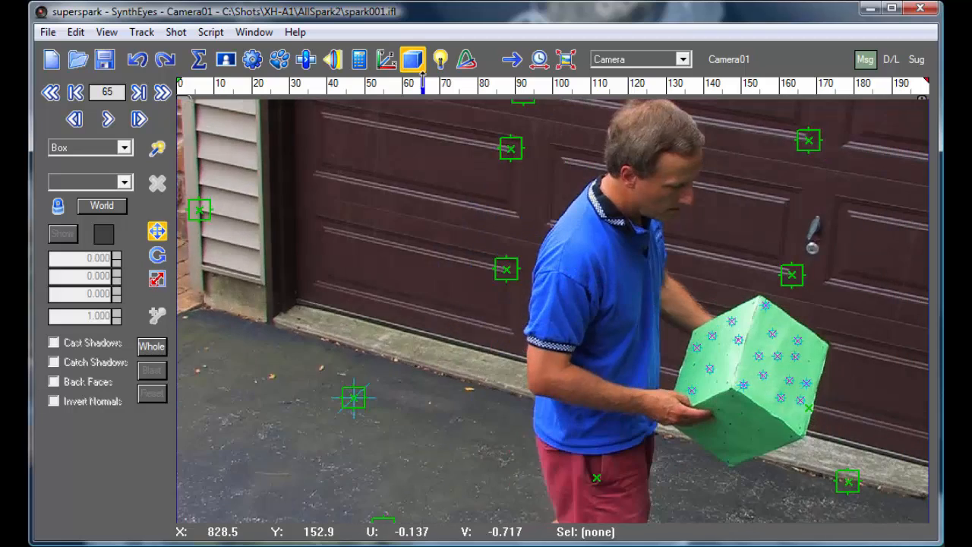
drag(325, 85, 223, 85)
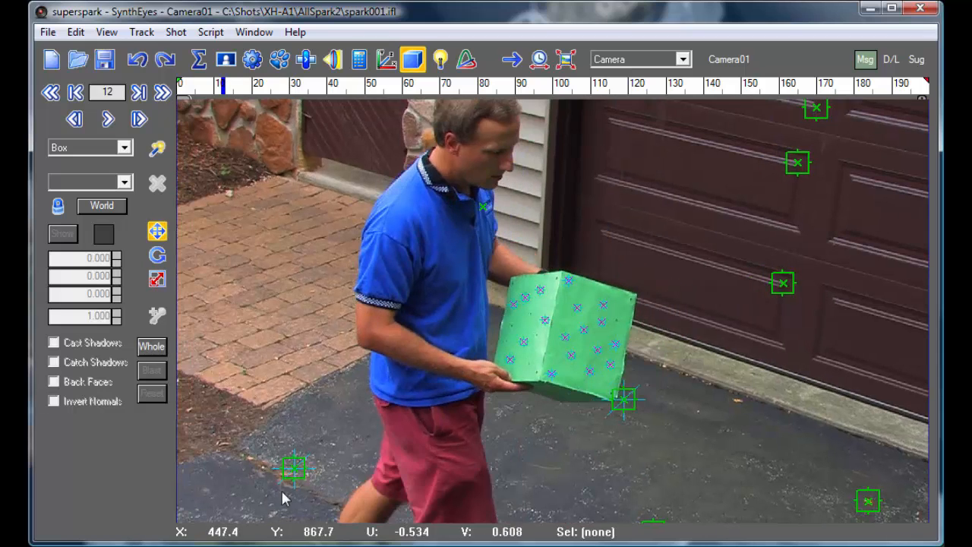
drag(396, 84, 178, 114)
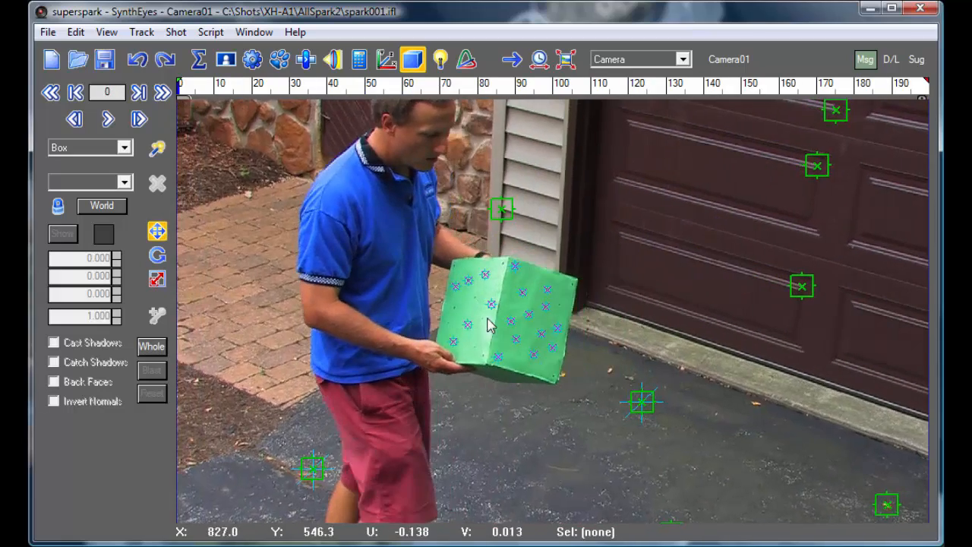
scroll(525, 341, up, 5)
scroll(527, 347, down, 3)
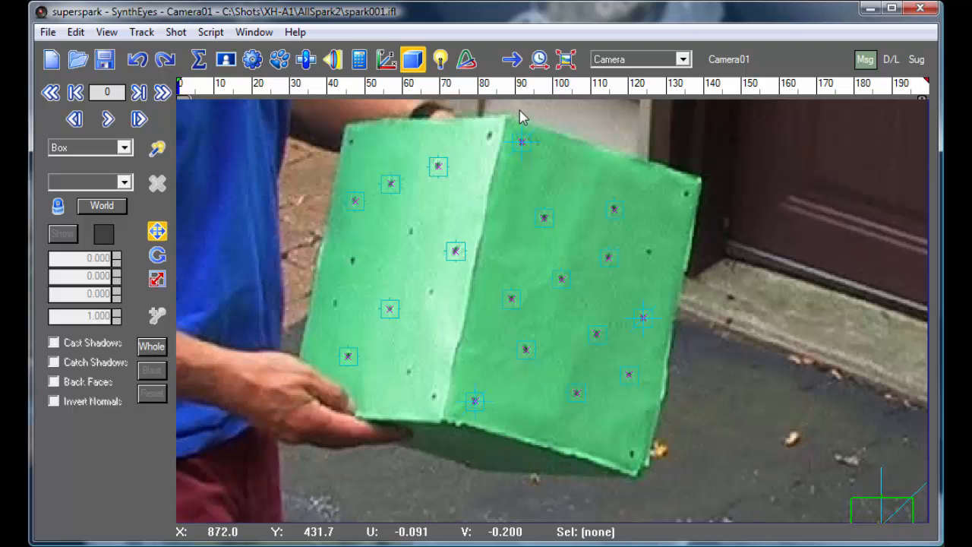
- Show the Quad view and scrub to frame 139 to examine the moving object's solved path
click(619, 59)
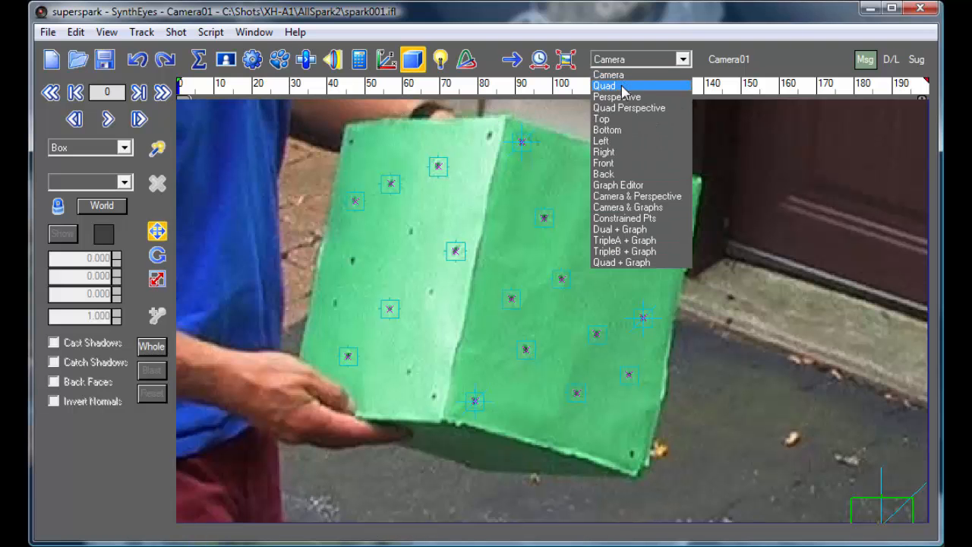
click(622, 88)
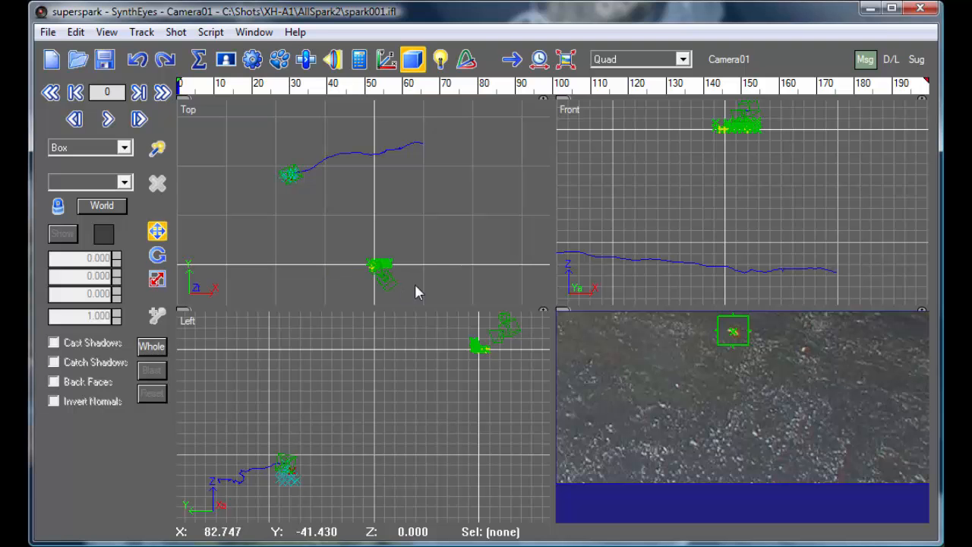
click(202, 85)
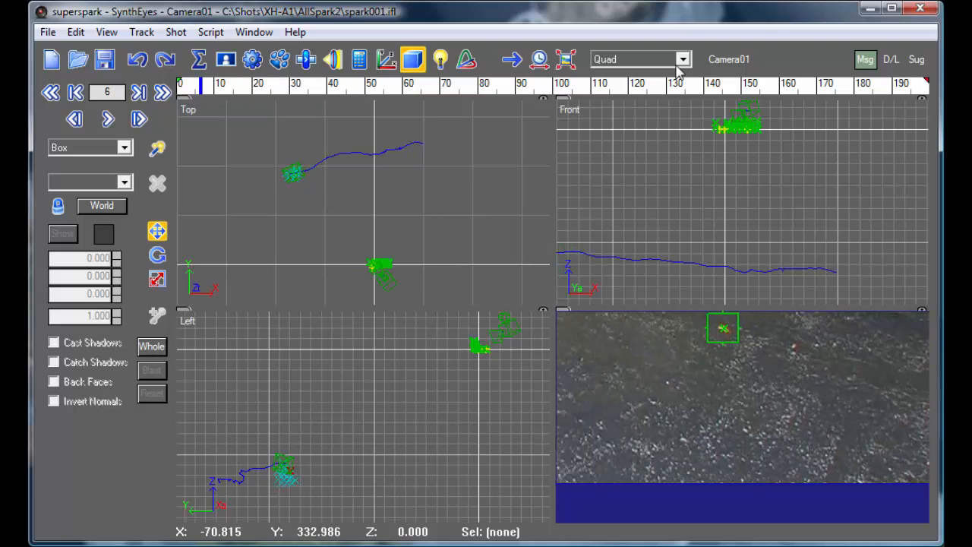
click(570, 64)
drag(200, 87, 700, 97)
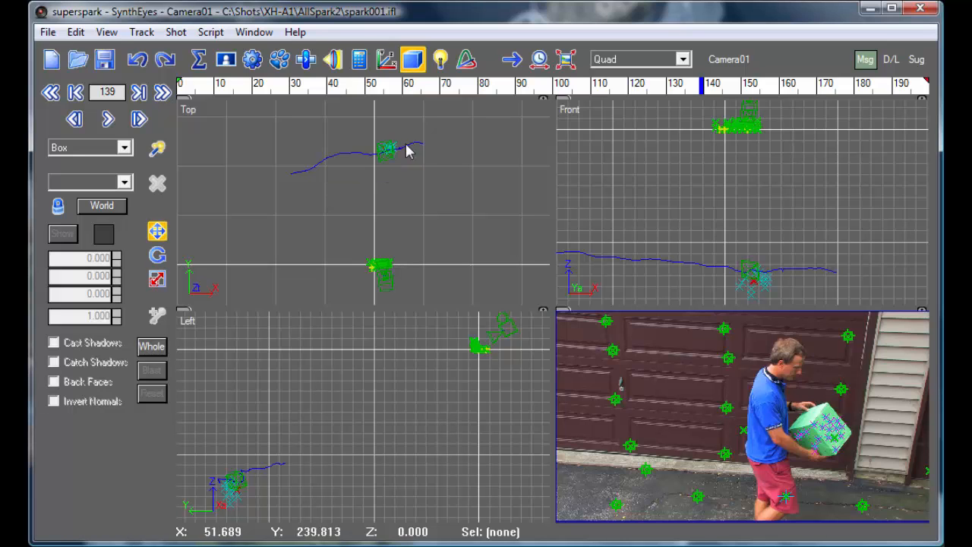
- In the Top view, select and lock Object01, enable Whole mode and scale its entire path down towards the camera
click(623, 62)
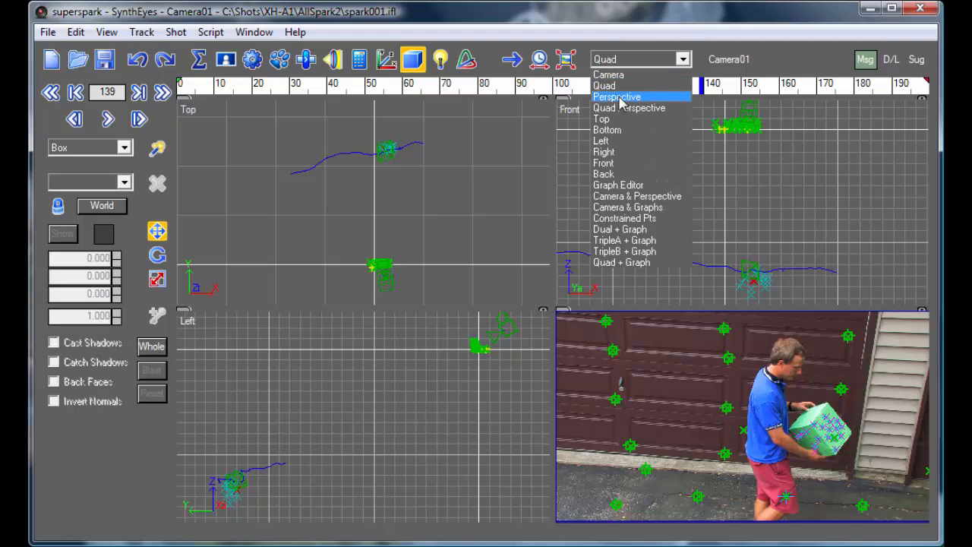
click(619, 118)
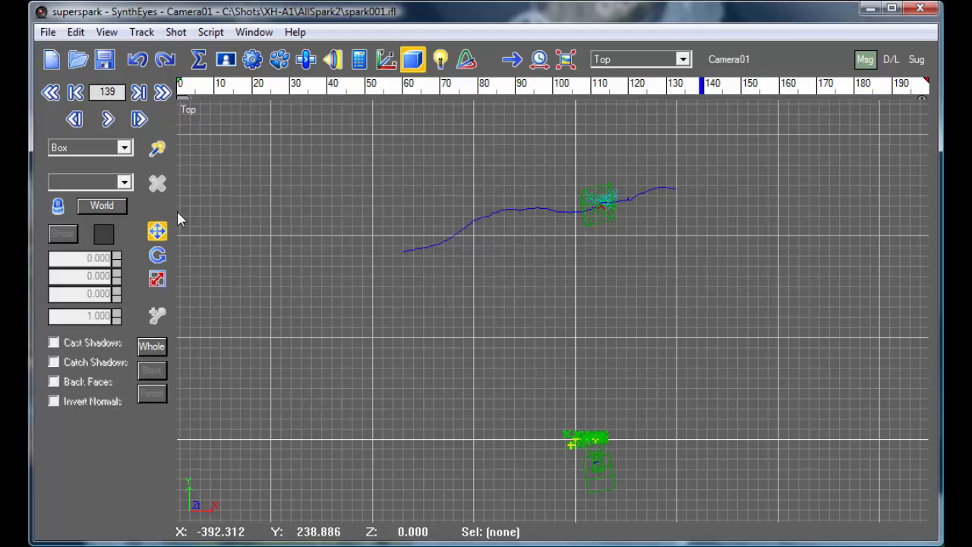
click(586, 225)
click(57, 206)
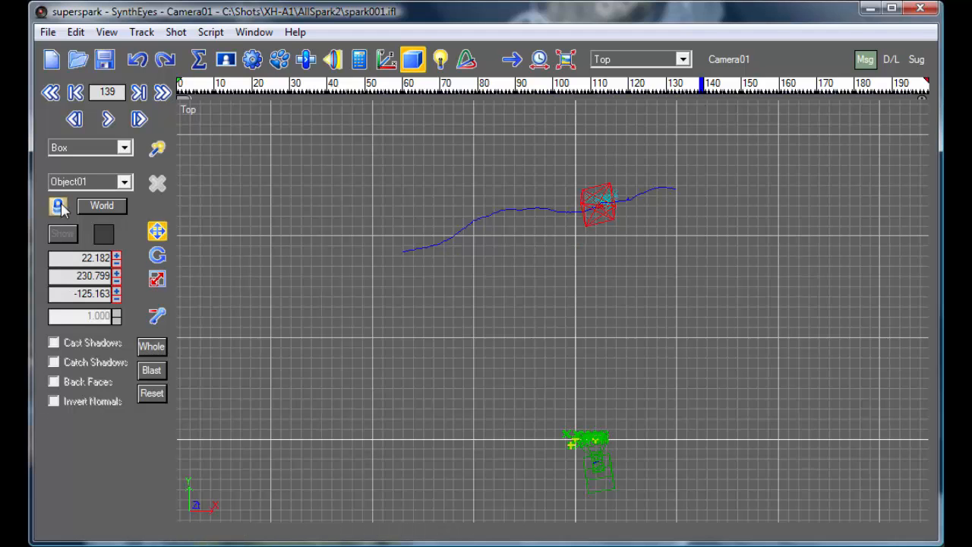
click(152, 346)
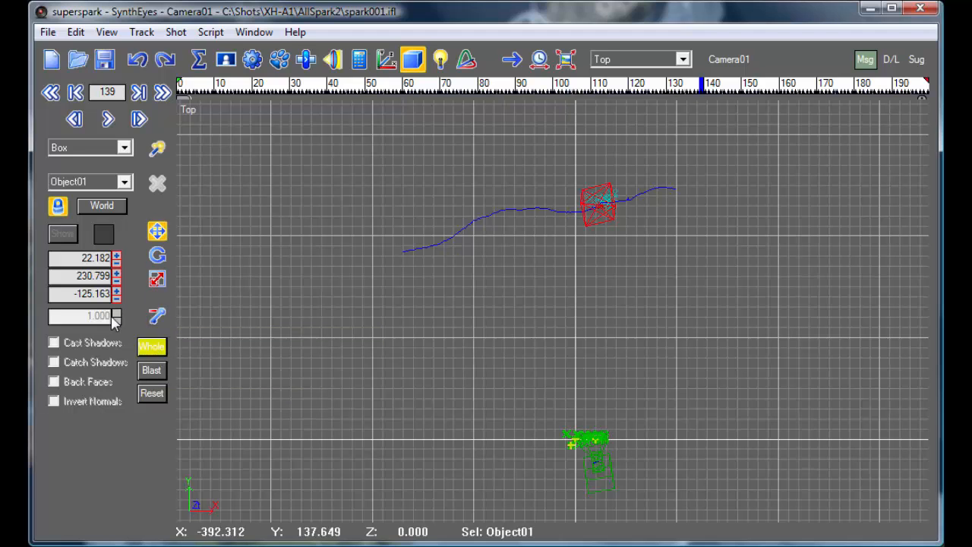
click(157, 279)
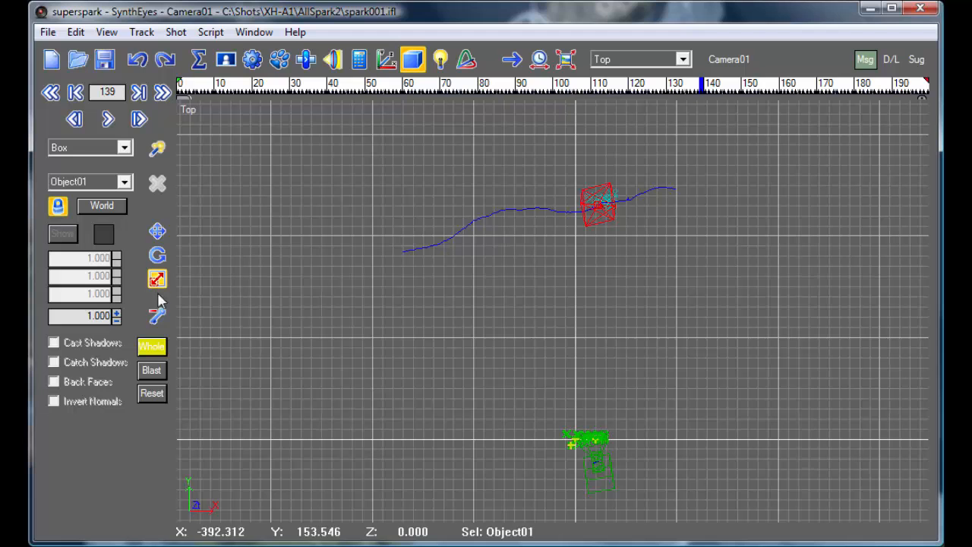
drag(116, 315, 116, 391)
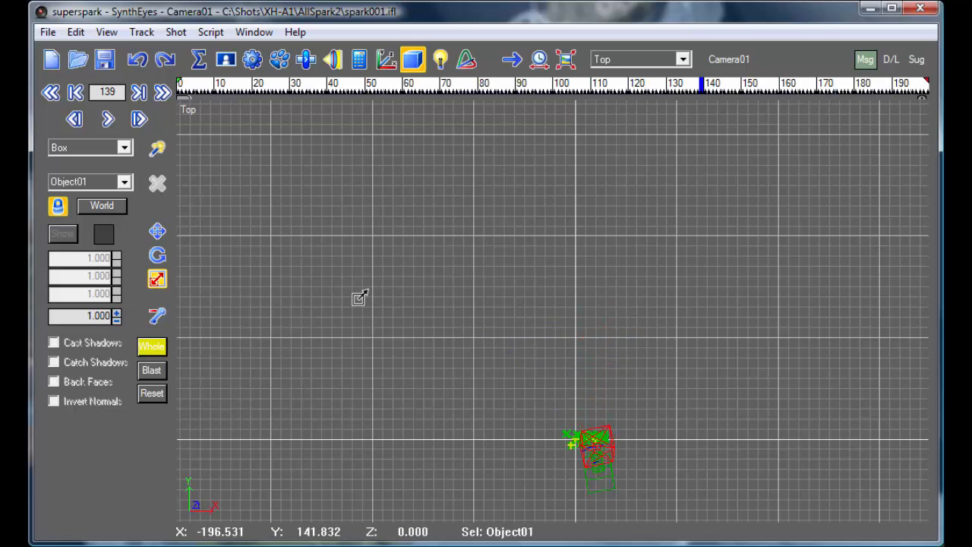
- Scale the whole Object01 path up by about 1.57, moving it away from the camera to the background trackers
scroll(601, 470, up, 5)
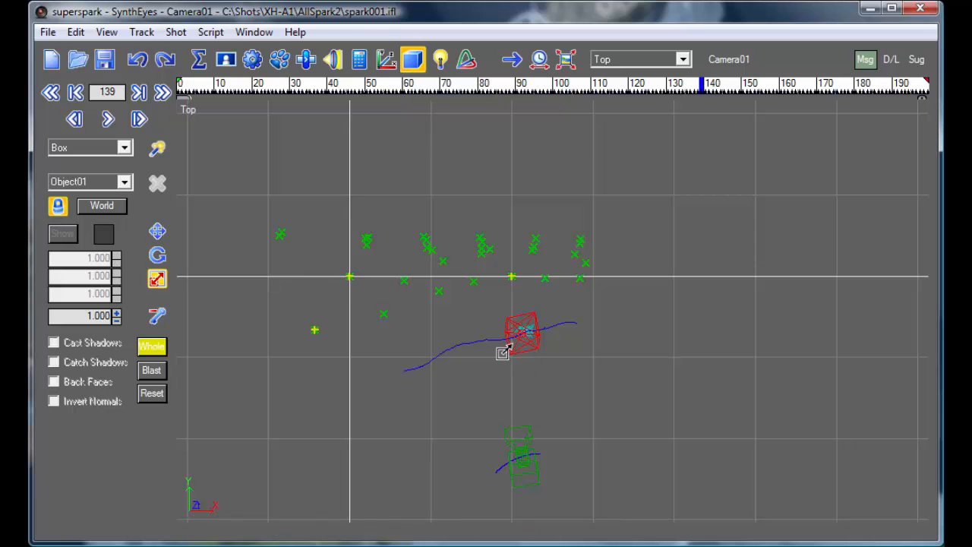
scroll(527, 347, up, 2)
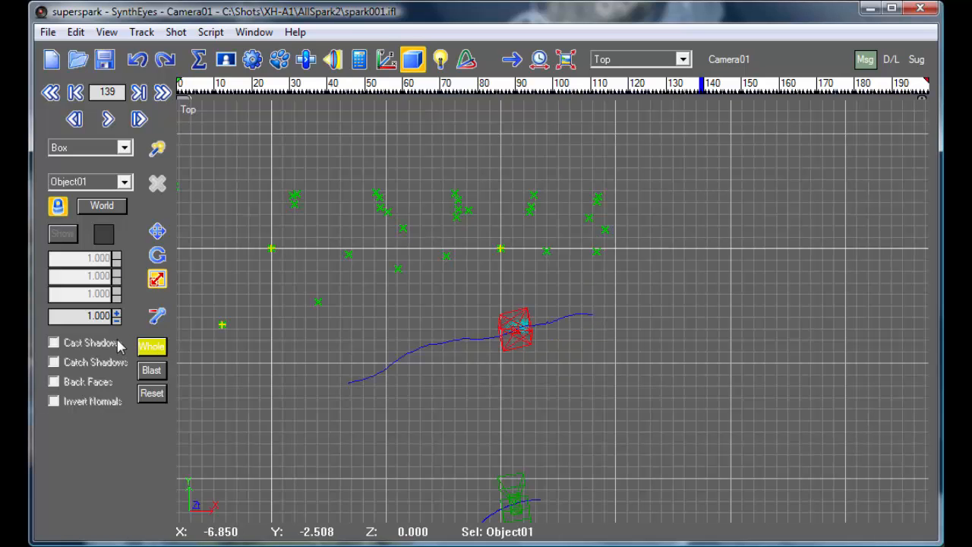
drag(117, 316, 117, 289)
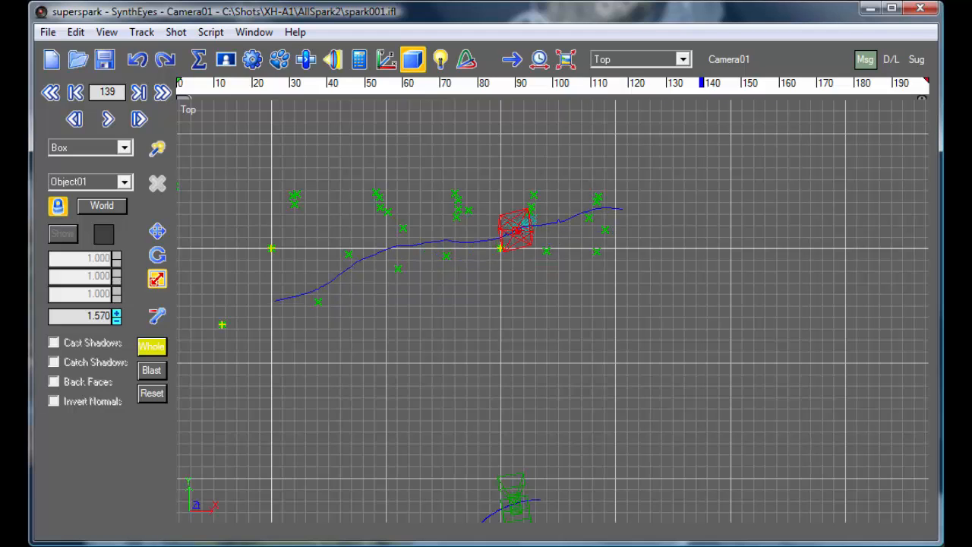
- Scrub the shot in the Top view and the Camera view to check the rescaled object path against the footage
drag(366, 87, 811, 85)
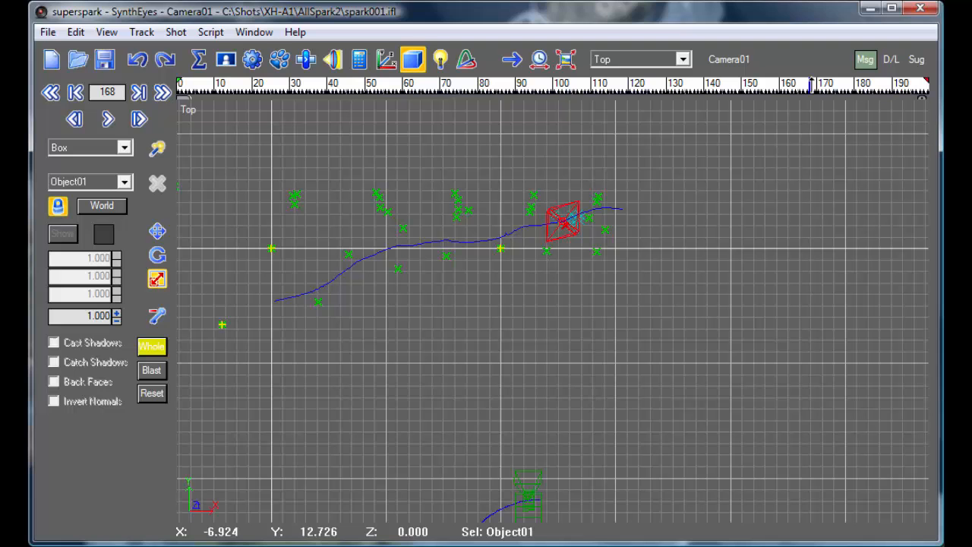
click(600, 59)
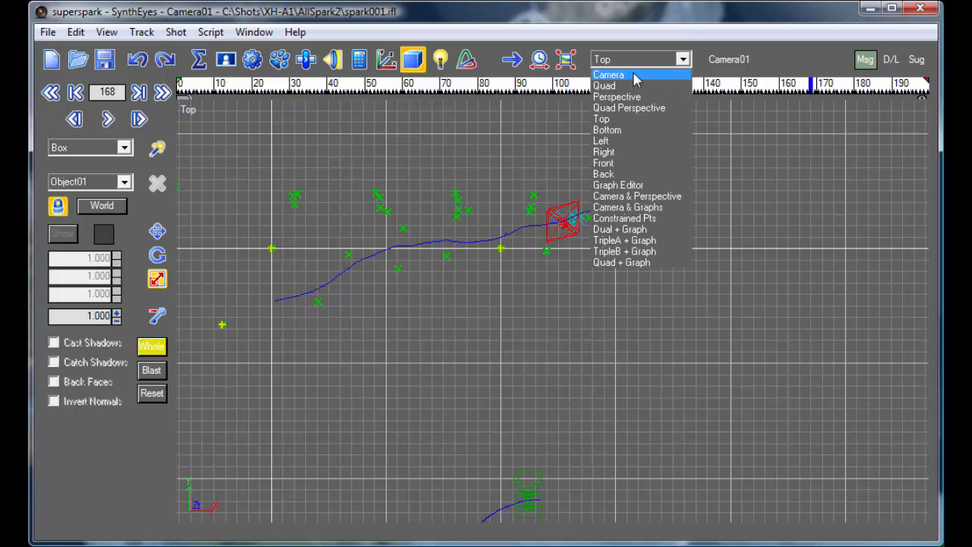
click(635, 75)
drag(332, 90, 372, 80)
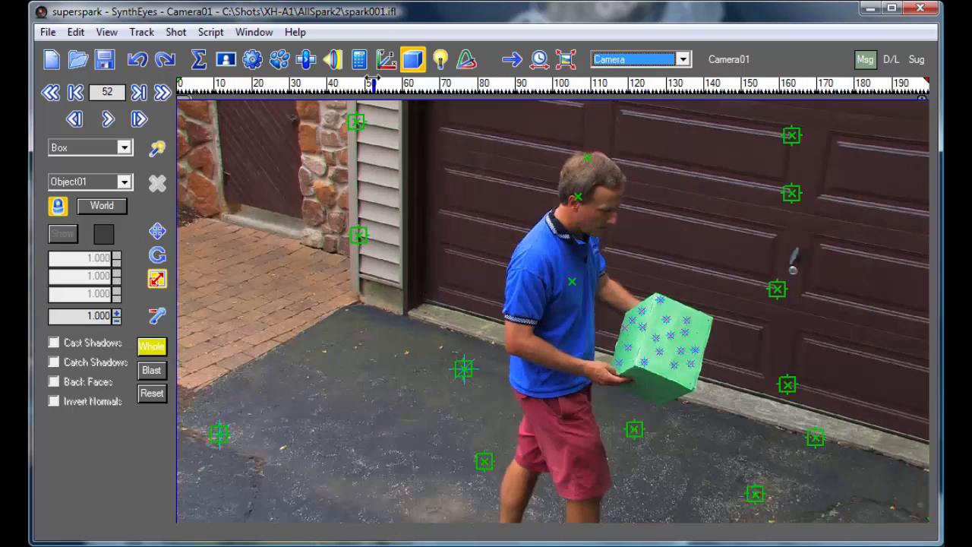